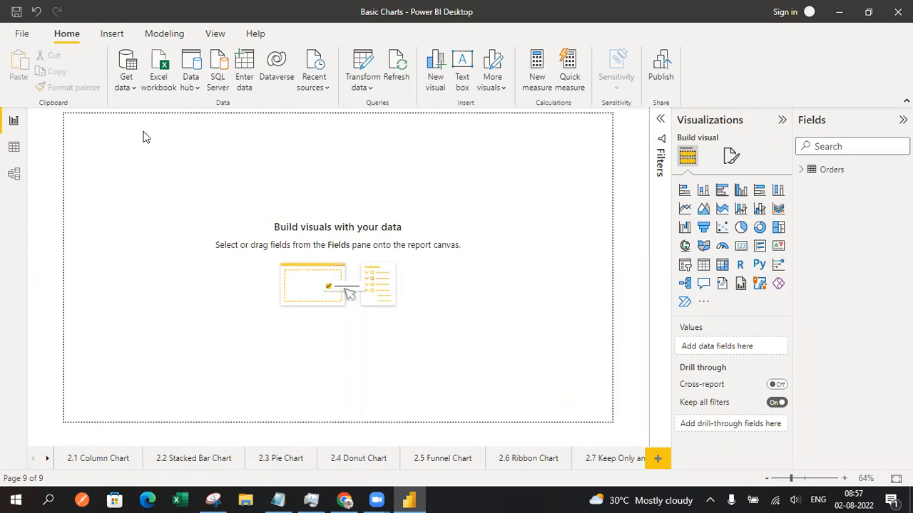
# - Open the full Get Data list covering all available data source types
pyautogui.click(125, 88)
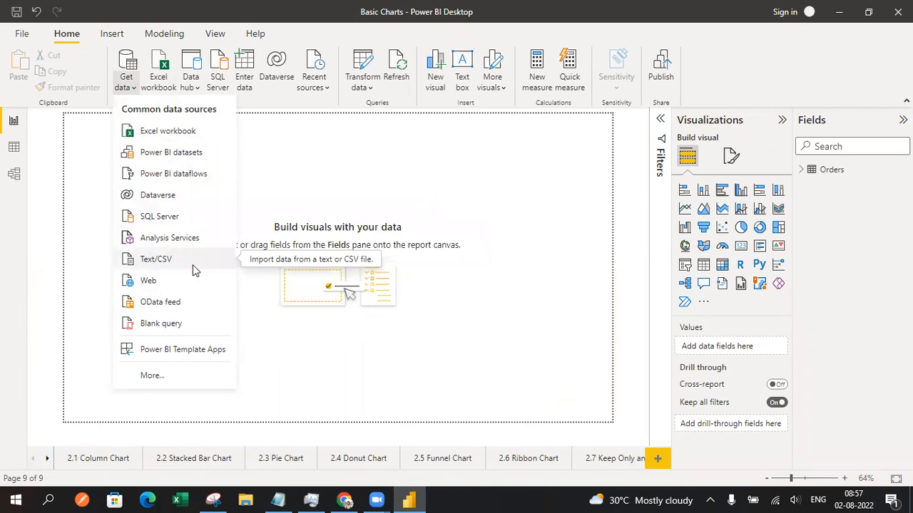
pyautogui.click(158, 378)
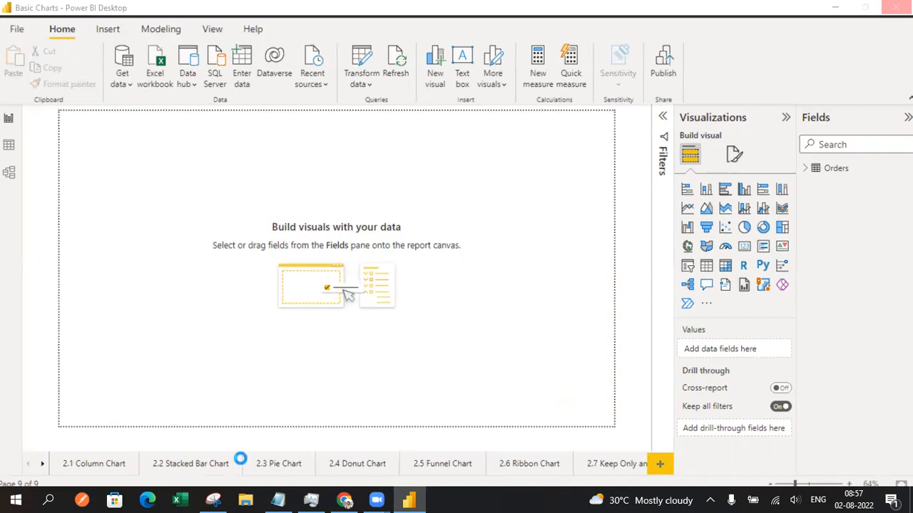
# - Switch to Snipping Tool, capture a new snip of a blank white area and enlarge its window for drawing
pyautogui.click(213, 500)
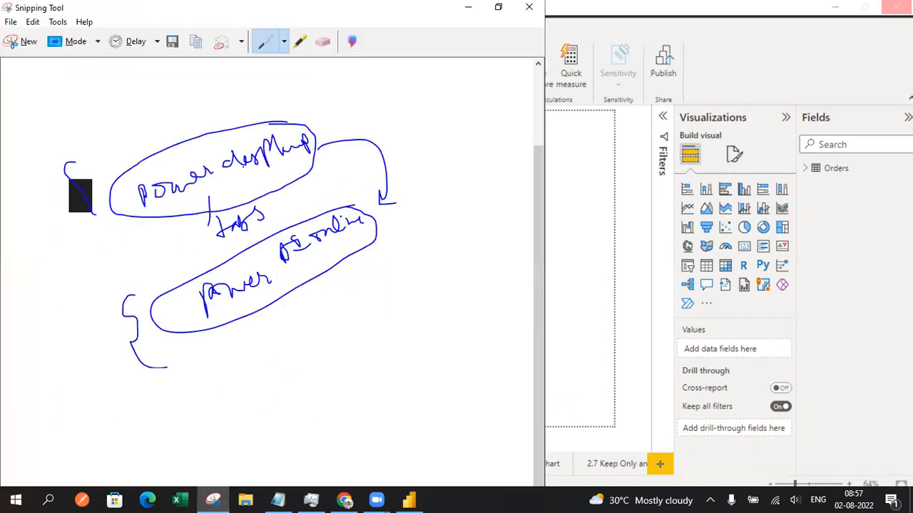
pyautogui.click(10, 43)
pyautogui.moveTo(129, 211); pyautogui.dragTo(172, 246)
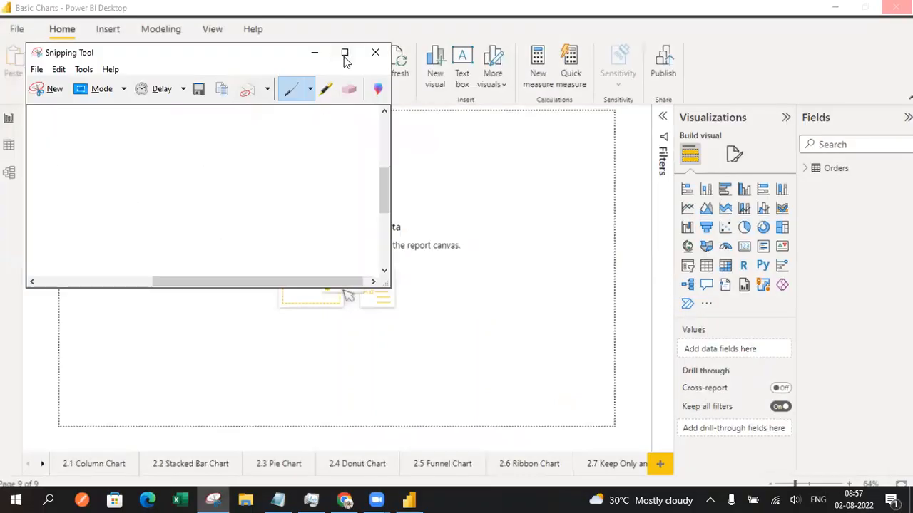
pyautogui.click(333, 55)
# - Draw a box with the pen and handwrite Azure, CSV and Excel beside it inside a circle
pyautogui.moveTo(54, 108)
pyautogui.mouseDown()
pyautogui.moveTo(109, 102)
pyautogui.moveTo(112, 176)
pyautogui.moveTo(15, 126)
pyautogui.moveTo(62, 108)
pyautogui.mouseUp()
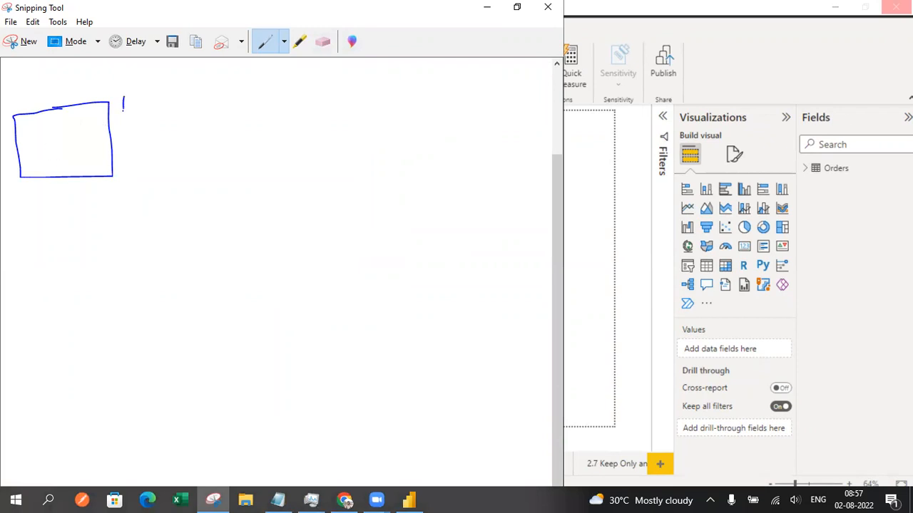
pyautogui.moveTo(174, 91); pyautogui.dragTo(181, 86)
pyautogui.moveTo(170, 116)
pyautogui.mouseDown()
pyautogui.moveTo(163, 134)
pyautogui.moveTo(199, 147)
pyautogui.mouseUp()
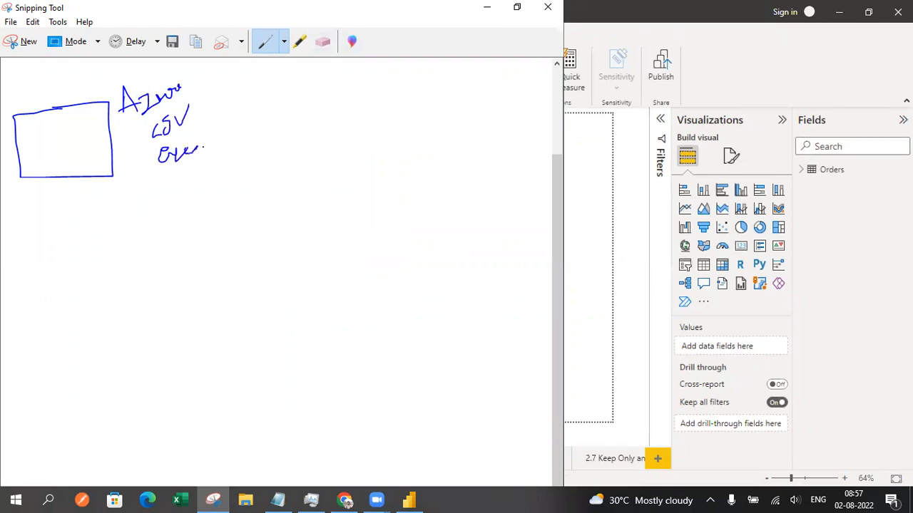
pyautogui.moveTo(136, 64)
pyautogui.mouseDown()
pyautogui.moveTo(111, 125)
pyautogui.moveTo(178, 170)
pyautogui.moveTo(215, 87)
pyautogui.moveTo(157, 66)
pyautogui.mouseUp()
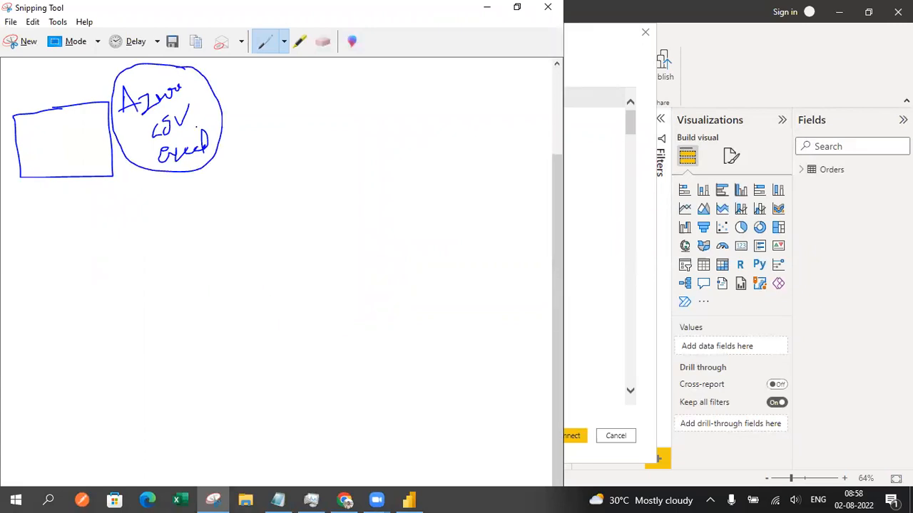
# - Draw an arrow leading out of the box, and a circled word Raw with an arrow down to a circled word Insights
pyautogui.moveTo(89, 163)
pyautogui.mouseDown()
pyautogui.moveTo(108, 261)
pyautogui.moveTo(120, 266)
pyautogui.mouseUp()
pyautogui.moveTo(259, 170)
pyautogui.mouseDown()
pyautogui.moveTo(256, 151)
pyautogui.moveTo(297, 158)
pyautogui.mouseUp()
pyautogui.moveTo(296, 123)
pyautogui.mouseDown()
pyautogui.moveTo(278, 195)
pyautogui.moveTo(292, 122)
pyautogui.mouseUp()
pyautogui.moveTo(265, 201); pyautogui.dragTo(273, 288)
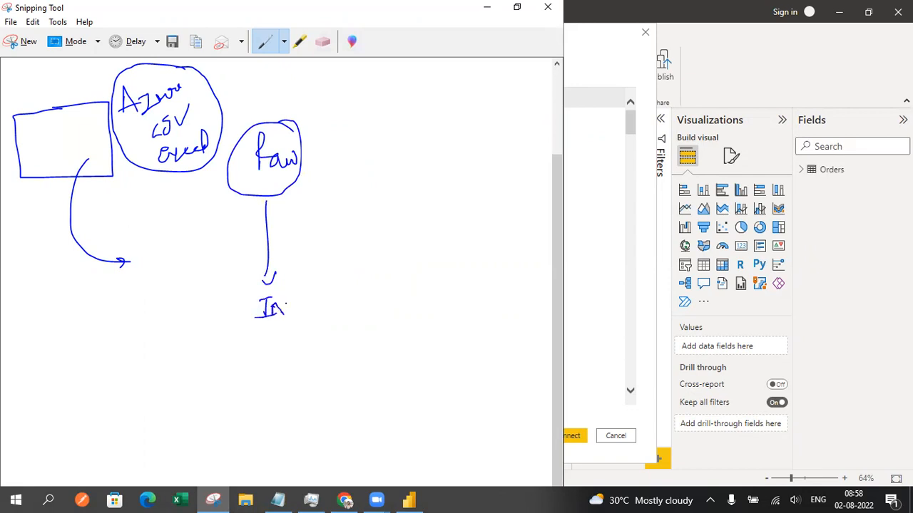
pyautogui.moveTo(305, 309)
pyautogui.mouseDown()
pyautogui.moveTo(318, 302)
pyautogui.moveTo(321, 325)
pyautogui.mouseUp()
pyautogui.moveTo(328, 304)
pyautogui.mouseDown()
pyautogui.moveTo(334, 284)
pyautogui.moveTo(355, 308)
pyautogui.mouseUp()
pyautogui.moveTo(348, 263)
pyautogui.mouseDown()
pyautogui.moveTo(239, 285)
pyautogui.moveTo(351, 330)
pyautogui.moveTo(319, 254)
pyautogui.mouseUp()
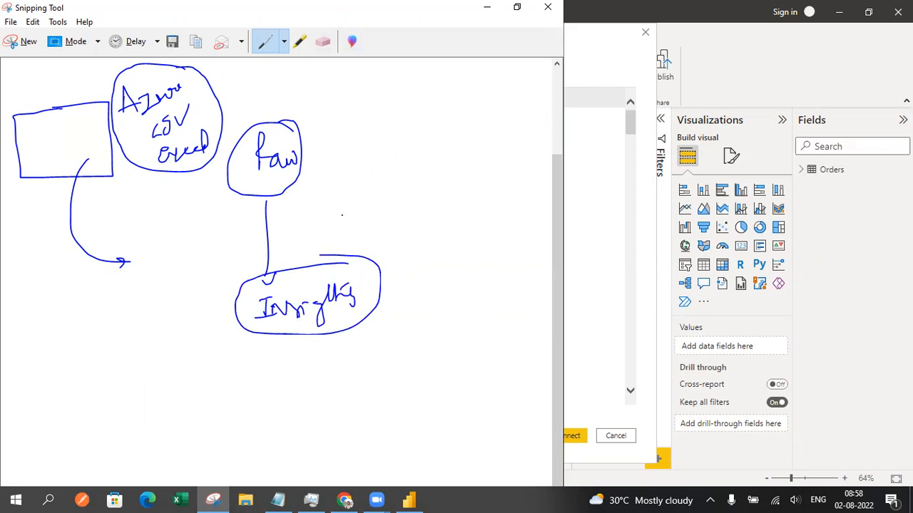
# - Add another handwritten annotation beside the arrow from Raw to Insights and return to Power BI Desktop
pyautogui.moveTo(380, 219); pyautogui.dragTo(419, 222)
pyautogui.click(405, 202)
pyautogui.moveTo(344, 244); pyautogui.dragTo(422, 227)
pyautogui.click(486, 7)
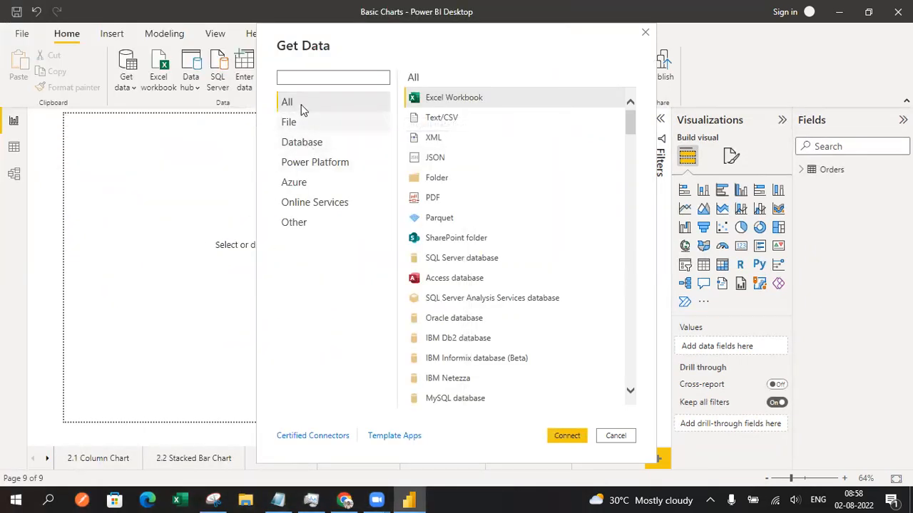
# - Examine the connectors under All, File, Power Platform, Online Services, Azure and Other, and close Get Data without connecting
pyautogui.scroll(-3, 488, 243)
pyautogui.scroll(-12, 490, 246)
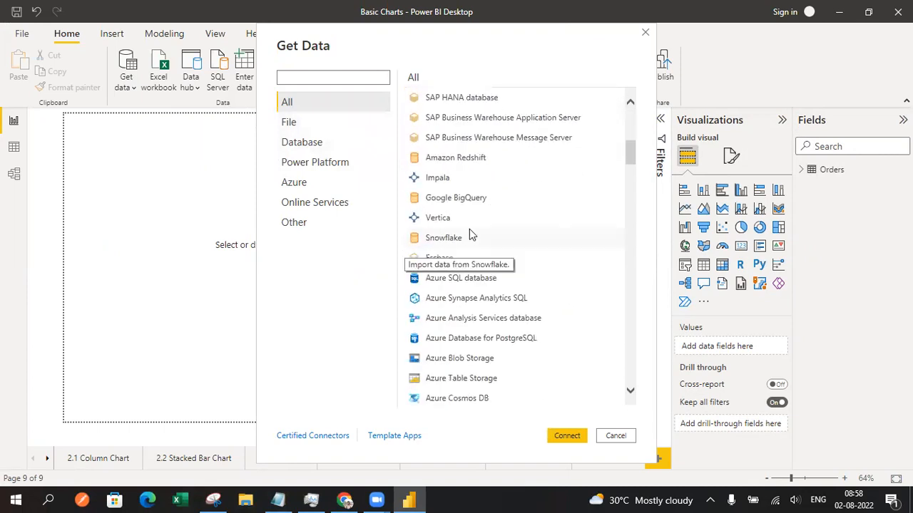
pyautogui.scroll(-10, 503, 312)
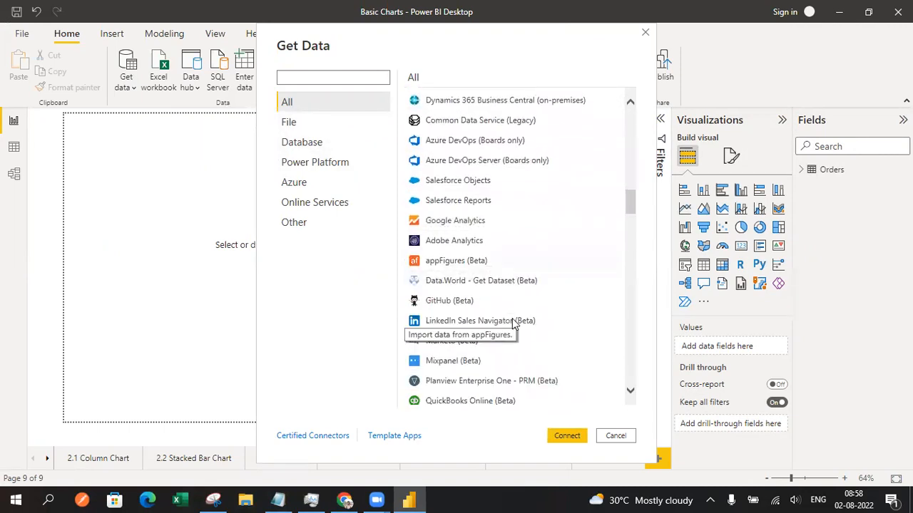
pyautogui.click(326, 128)
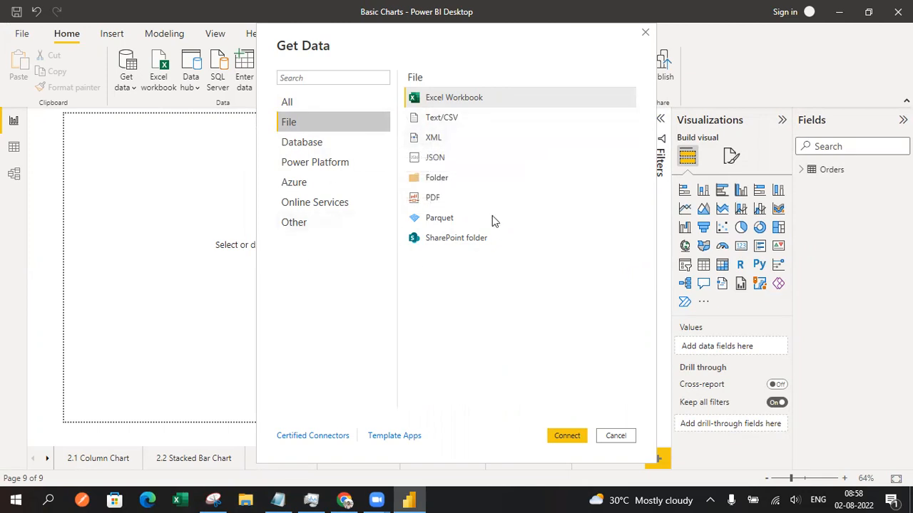
pyautogui.click(328, 171)
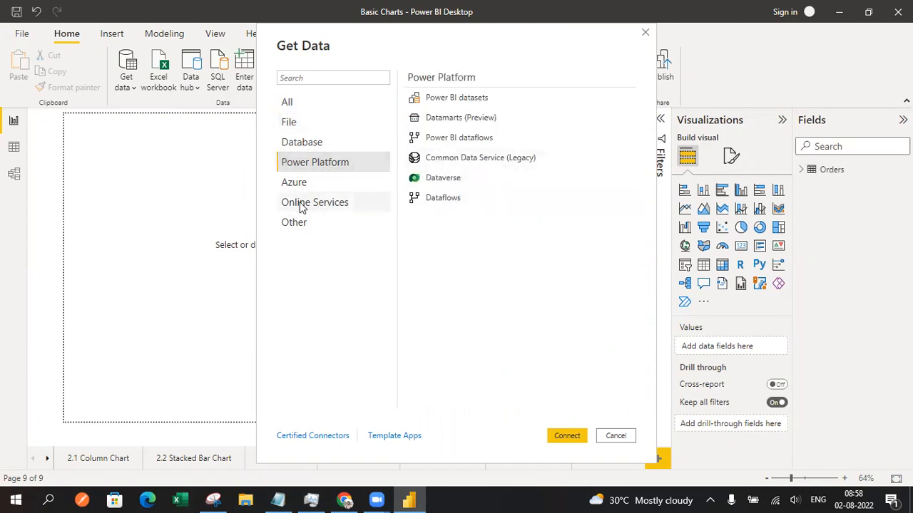
pyautogui.click(321, 203)
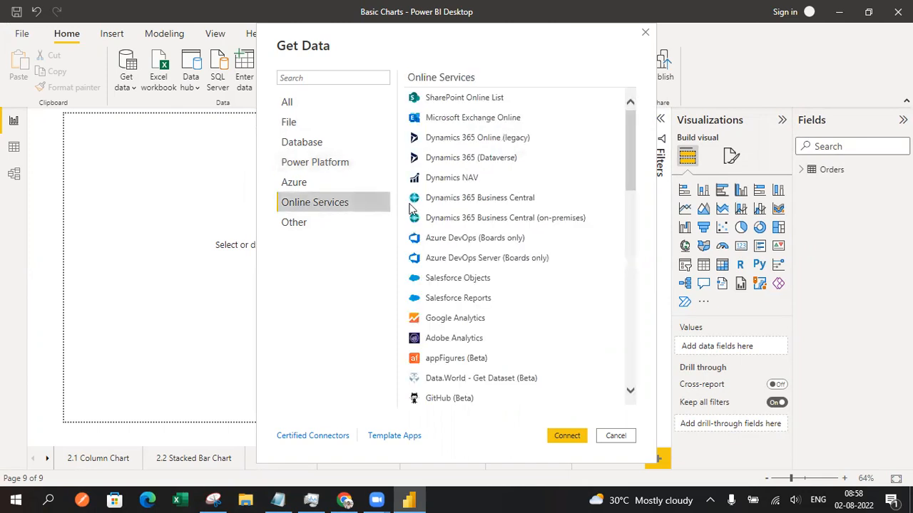
pyautogui.scroll(-10, 538, 166)
pyautogui.scroll(10, 485, 253)
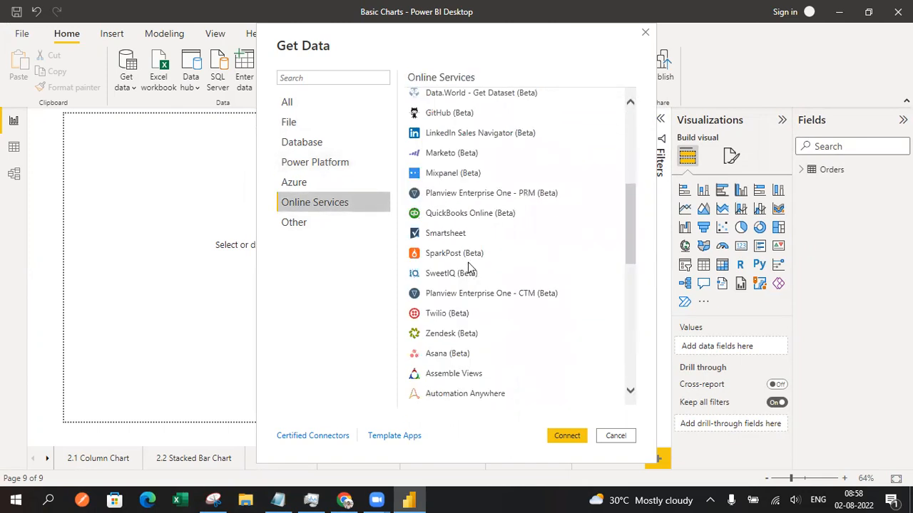
pyautogui.click(314, 185)
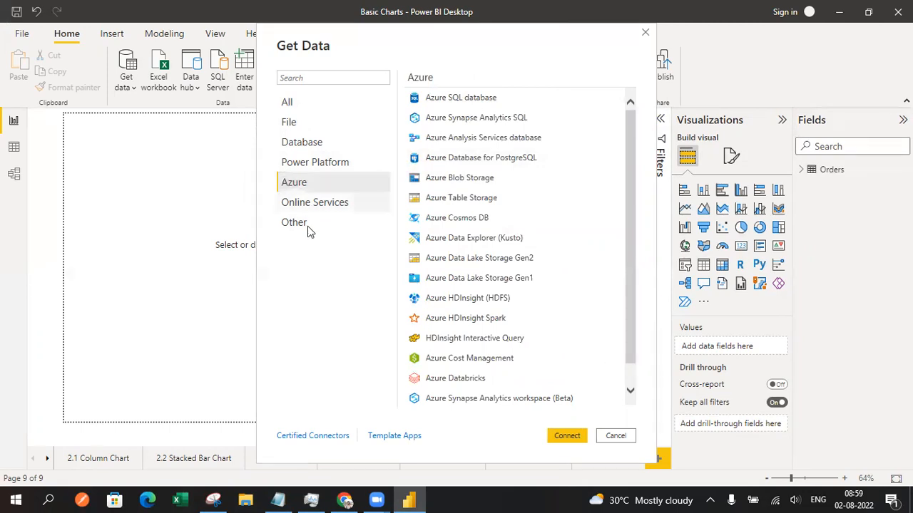
pyautogui.press('Down')
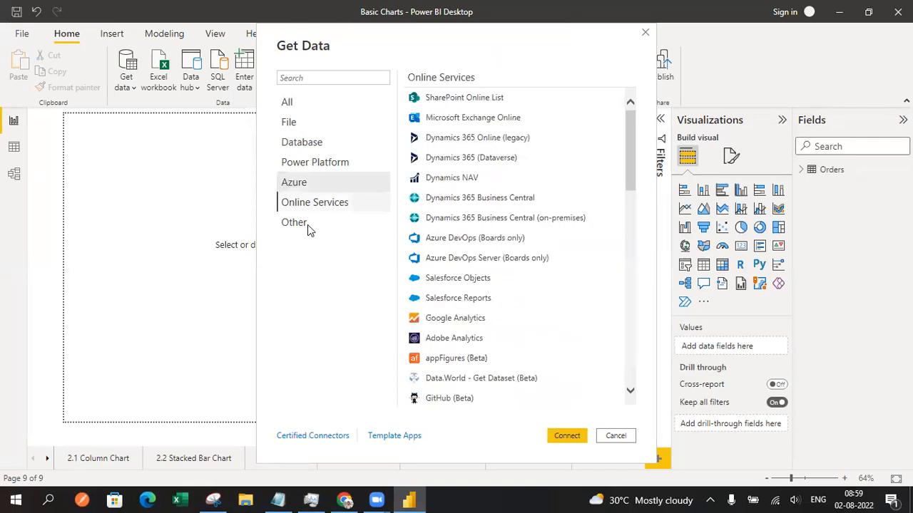
pyautogui.press('Down')
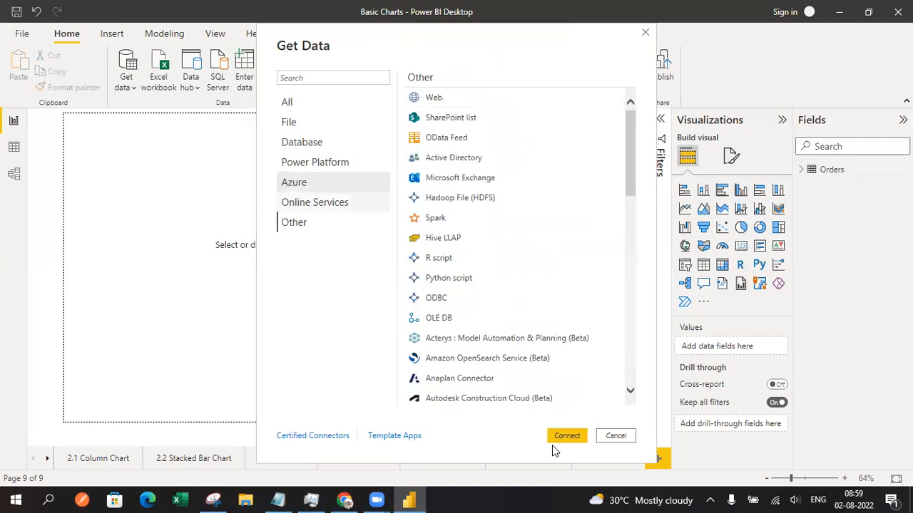
pyautogui.click(615, 436)
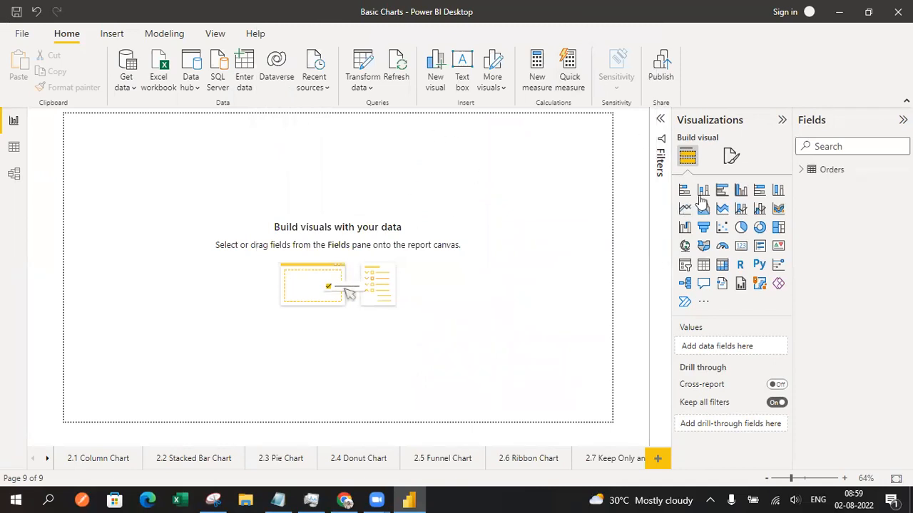
# - Expand the Orders table, widen the field list slightly and look through all its fields
pyautogui.click(801, 171)
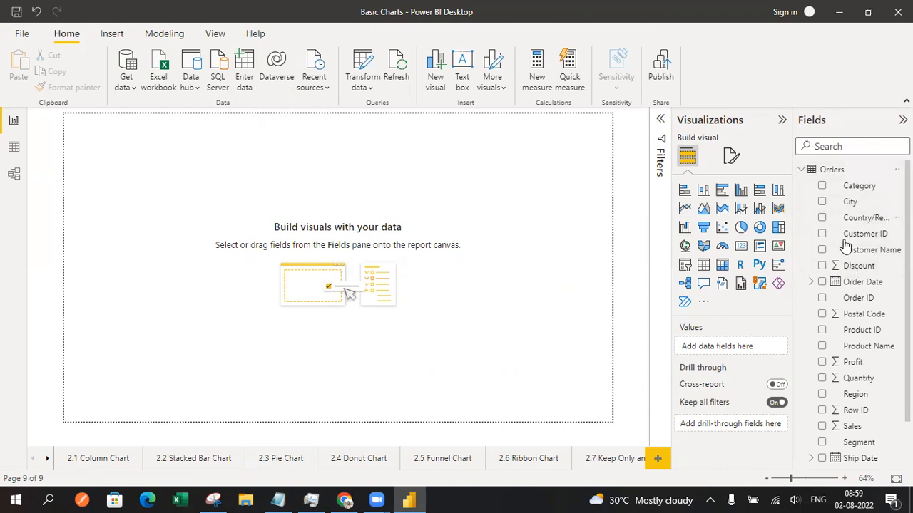
pyautogui.scroll(-1, 838, 271)
pyautogui.scroll(1, 849, 435)
pyautogui.moveTo(793, 240); pyautogui.dragTo(753, 243)
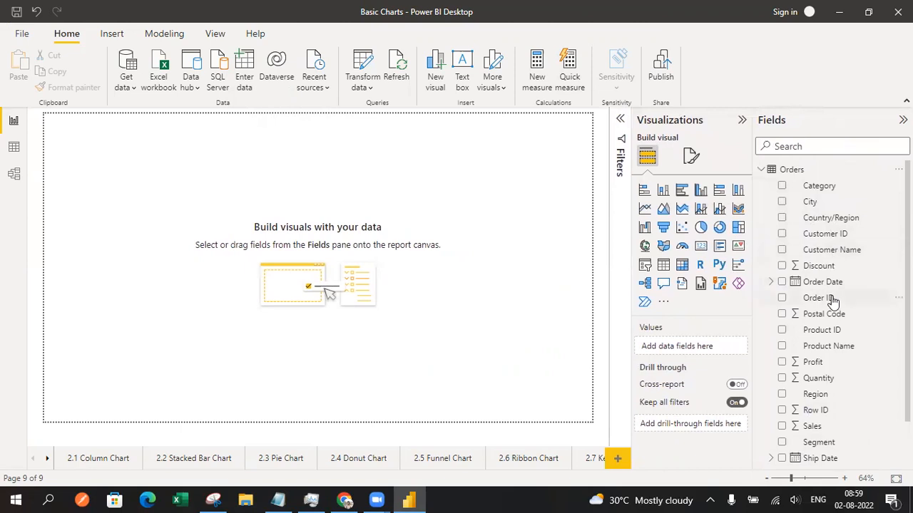
pyautogui.scroll(-2, 831, 300)
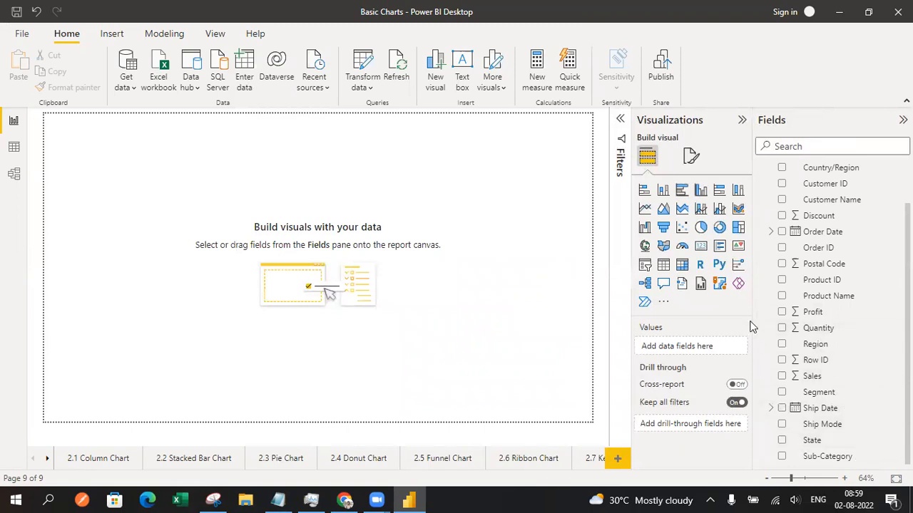
pyautogui.moveTo(753, 307); pyautogui.dragTo(767, 308)
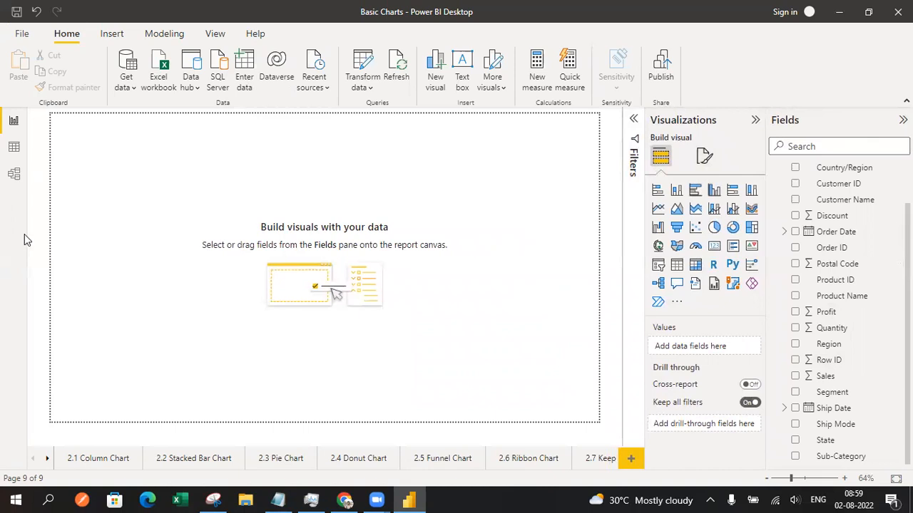
# - View the finished chart on the 2.1 Column Chart page and return to the blank Page 1
pyautogui.click(82, 462)
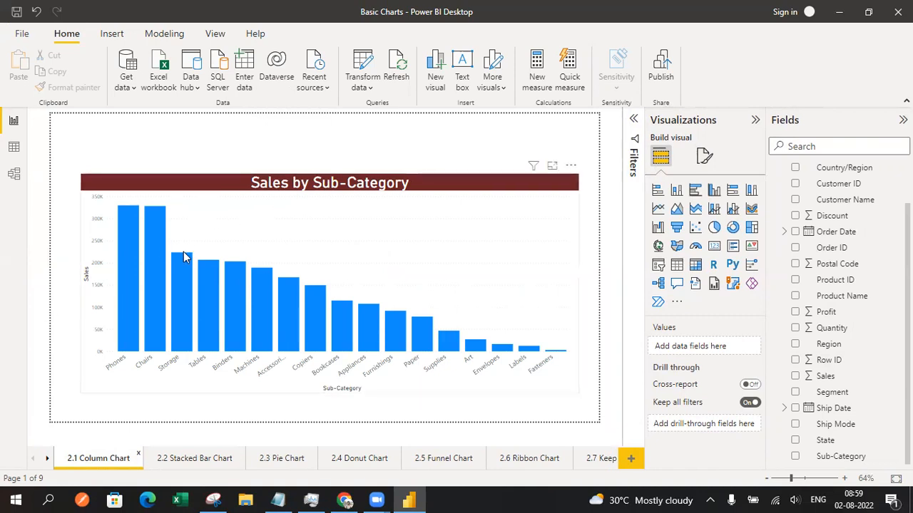
pyautogui.click(49, 458)
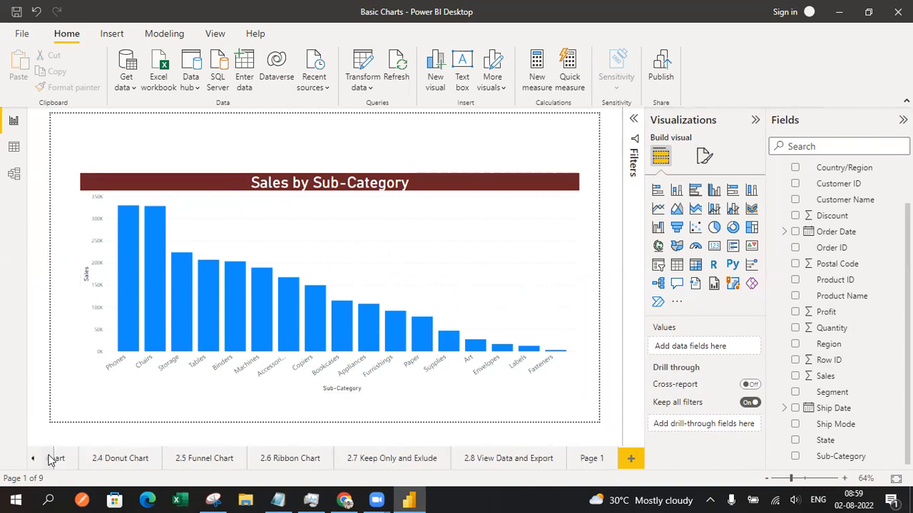
pyautogui.click(587, 460)
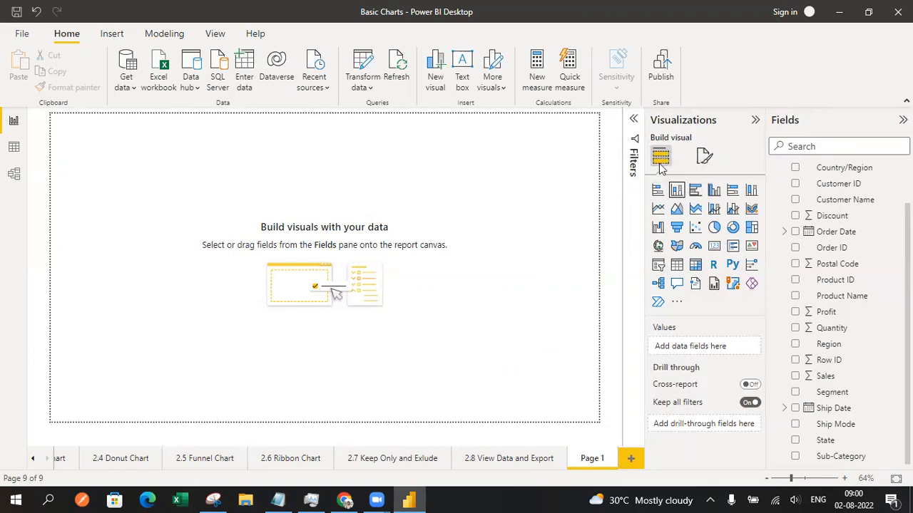
# - Insert a stacked column chart on Page 1 and enlarge it to fill nearly the whole page
pyautogui.click(677, 193)
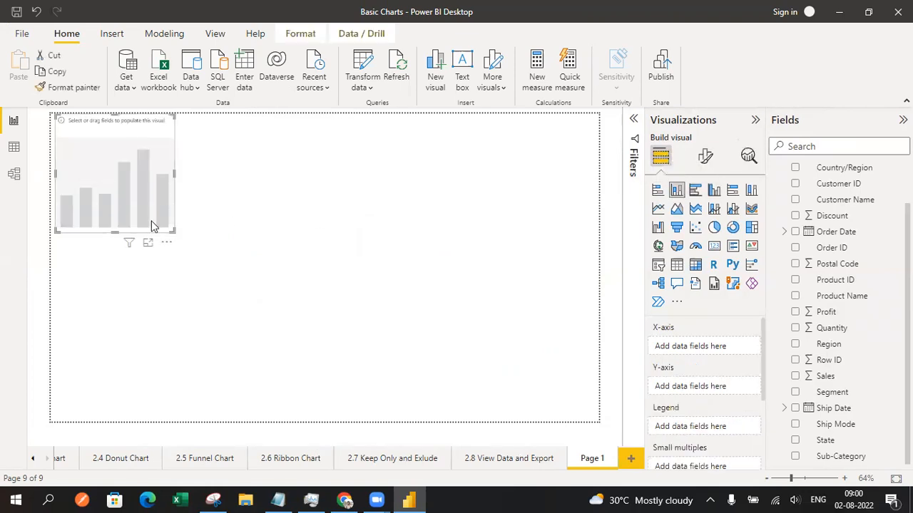
pyautogui.moveTo(171, 230); pyautogui.dragTo(589, 410)
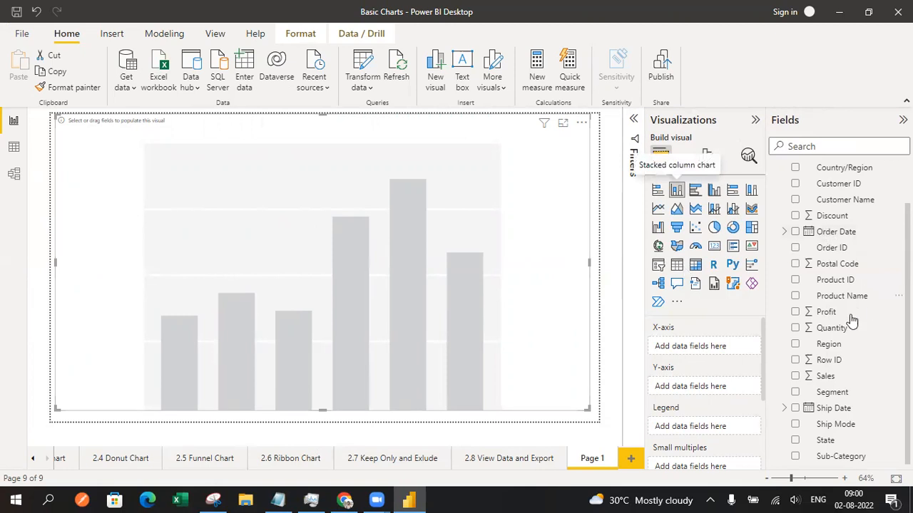
# - Assign Sales to the stacked column chart's Y-axis and Country/Region to its X-axis
pyautogui.scroll(2, 844, 328)
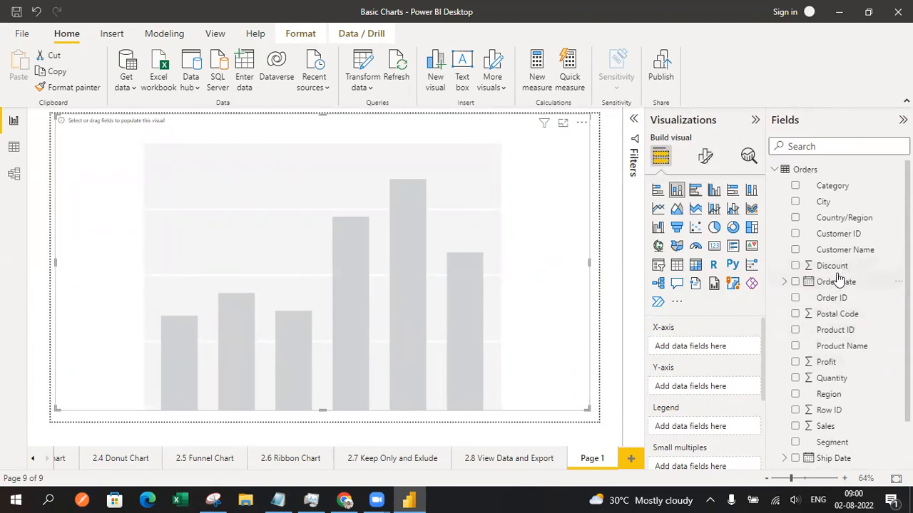
pyautogui.scroll(-1, 836, 284)
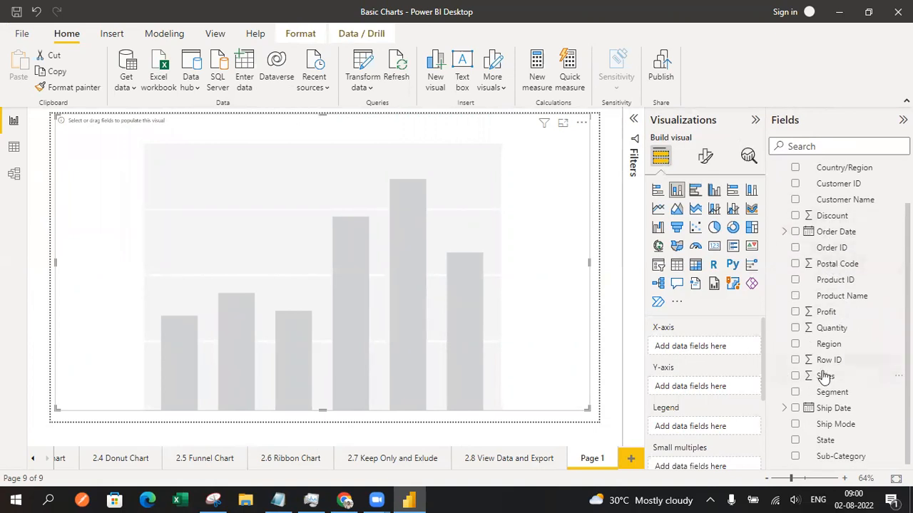
pyautogui.moveTo(824, 377)
pyautogui.mouseDown()
pyautogui.moveTo(691, 347)
pyautogui.moveTo(690, 385)
pyautogui.mouseUp()
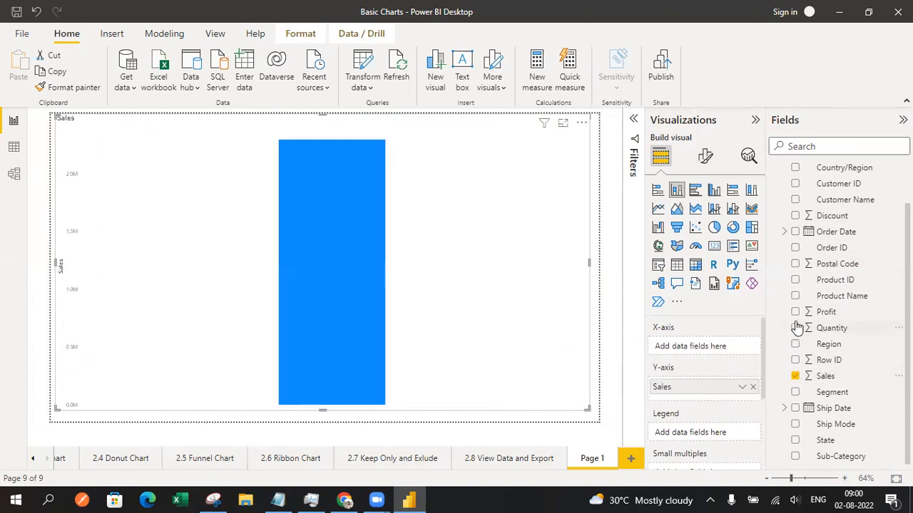
pyautogui.scroll(2, 818, 353)
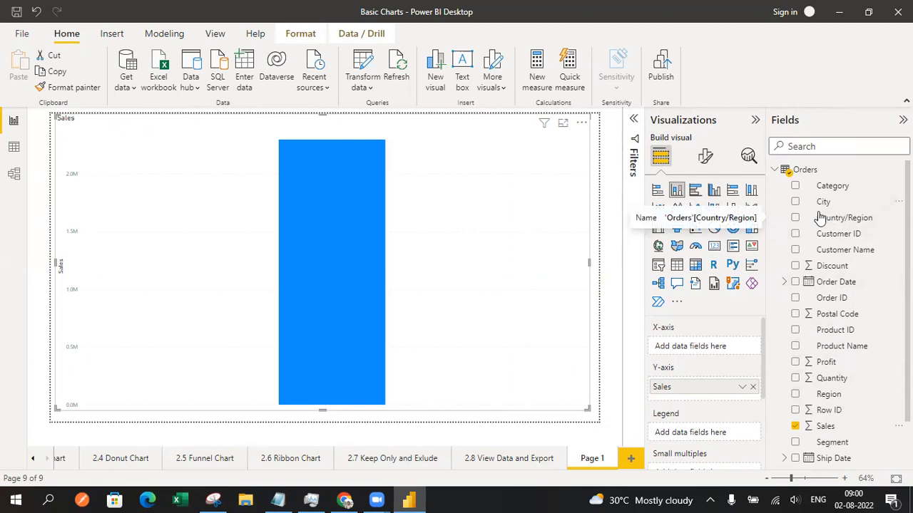
pyautogui.moveTo(834, 219); pyautogui.dragTo(703, 345)
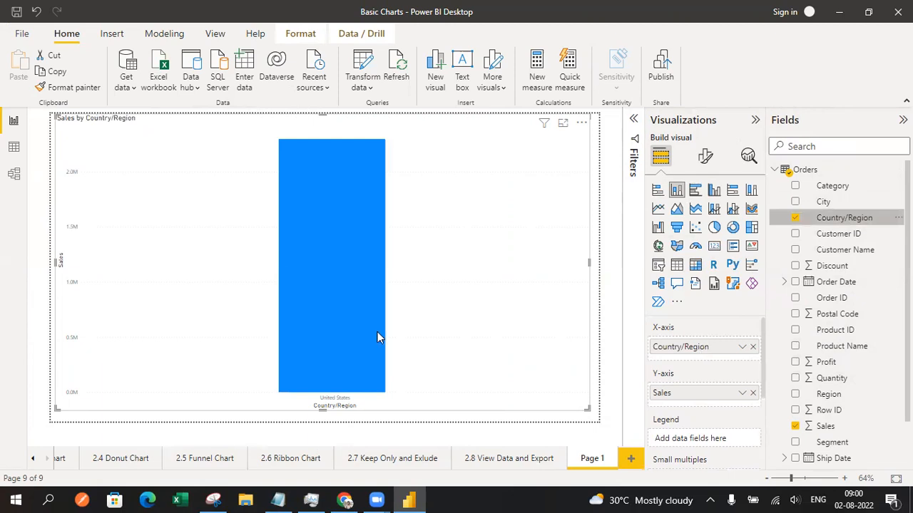
pyautogui.moveTo(353, 267)
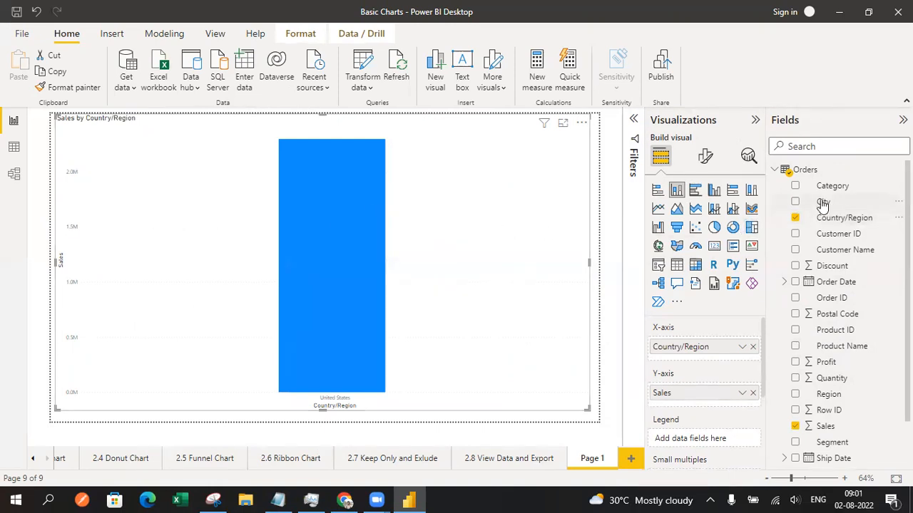
# - Replace Country/Region with City on the stacked column chart's X-axis
pyautogui.moveTo(822, 203); pyautogui.dragTo(692, 349)
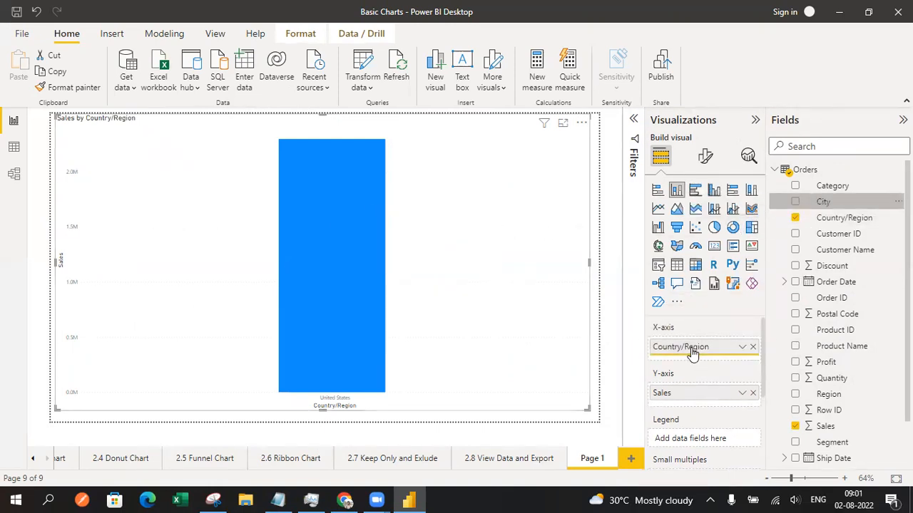
pyautogui.click(753, 347)
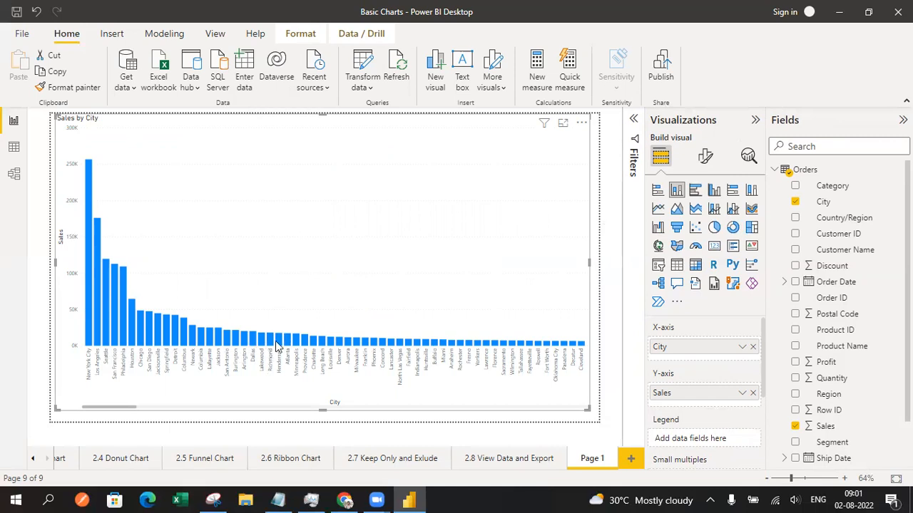
pyautogui.moveTo(277, 346)
# - Open the 2.1 Column Chart page and collapse the Visualizations and Fields panes to give the chart more room
pyautogui.click(33, 458)
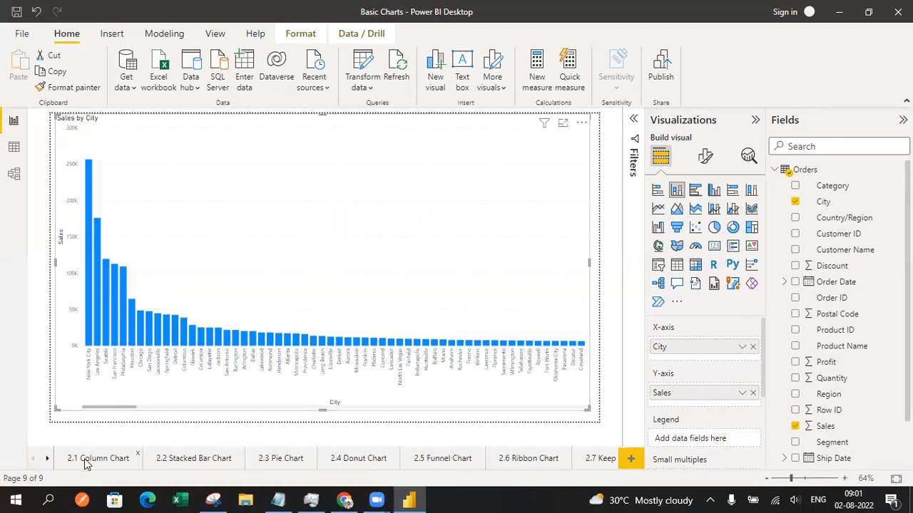
pyautogui.click(84, 459)
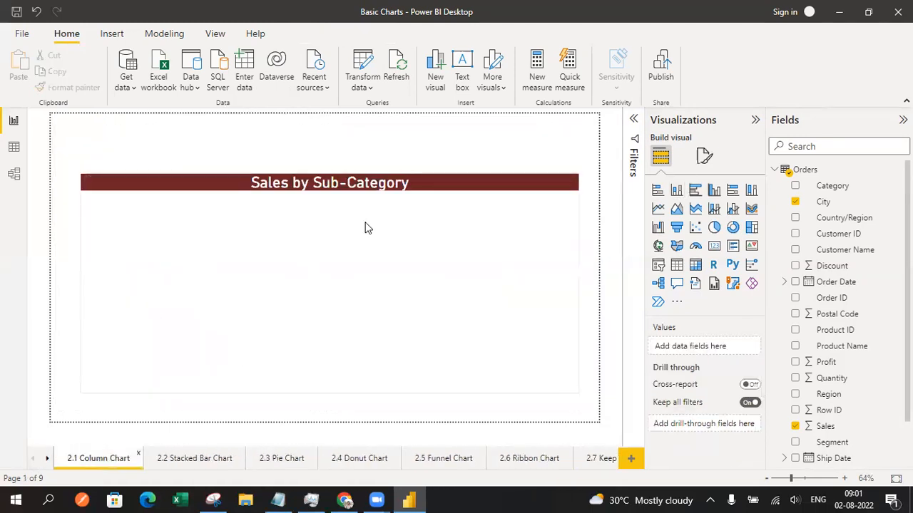
pyautogui.click(755, 119)
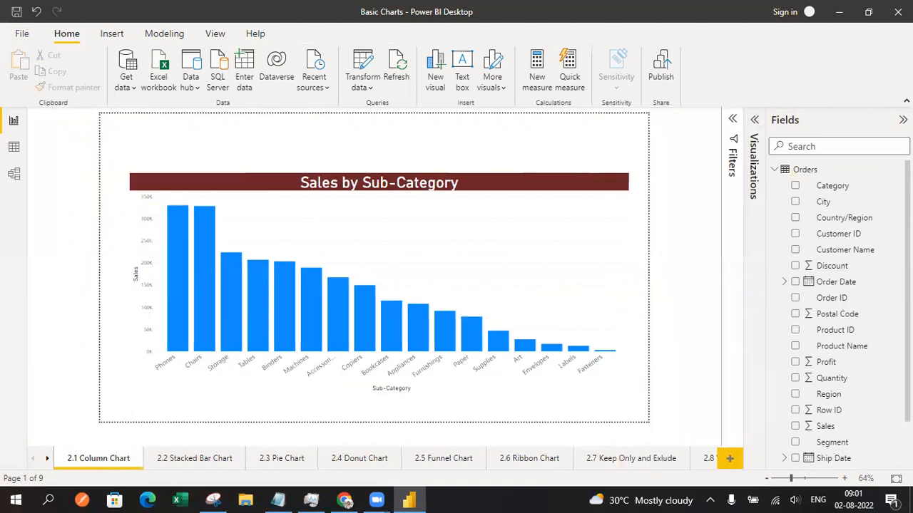
pyautogui.click(903, 120)
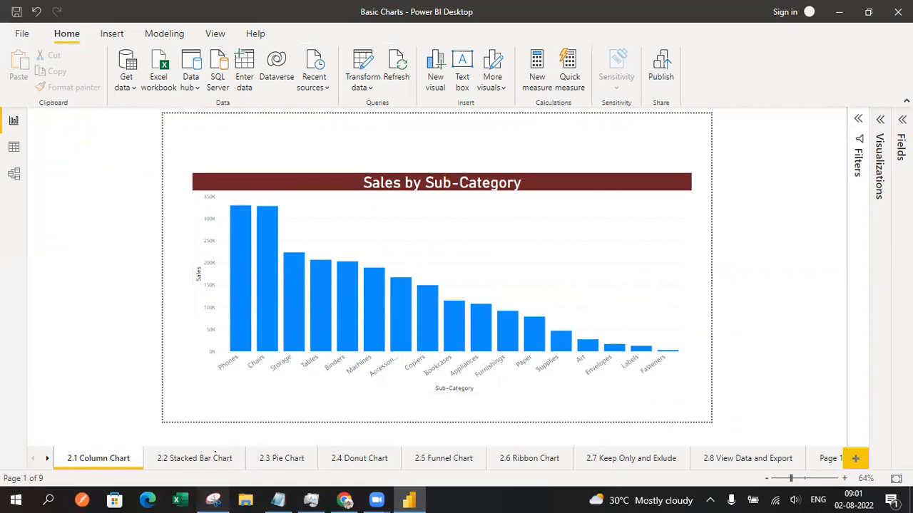
# - Switch to Snipping Tool and capture a rectangular snip around the Sales by Sub-Category chart
pyautogui.click(213, 500)
pyautogui.click(12, 42)
pyautogui.moveTo(121, 114); pyautogui.dragTo(797, 397)
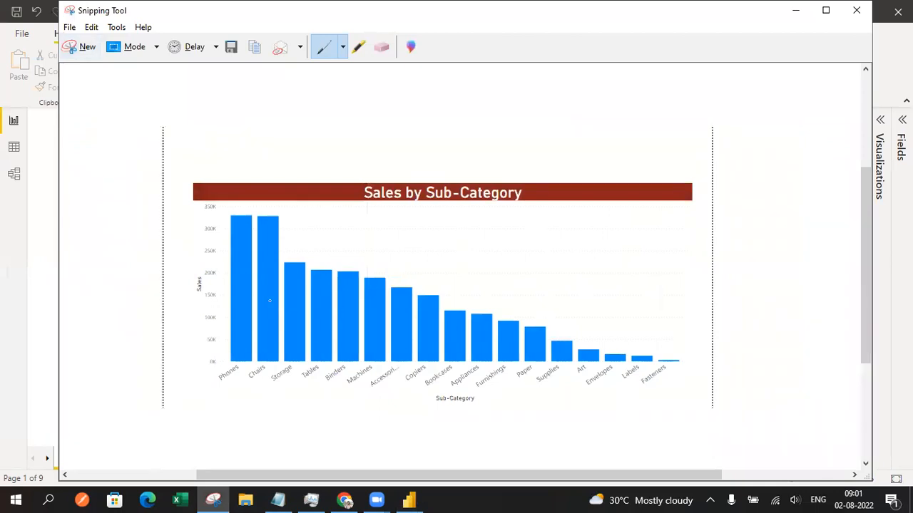
# - Draw a freehand blue pen curve over the snipped chart, rising over Phones and Chairs and descending along the bars to Labels
pyautogui.moveTo(229, 338); pyautogui.dragTo(235, 242)
pyautogui.moveTo(262, 212); pyautogui.dragTo(290, 231)
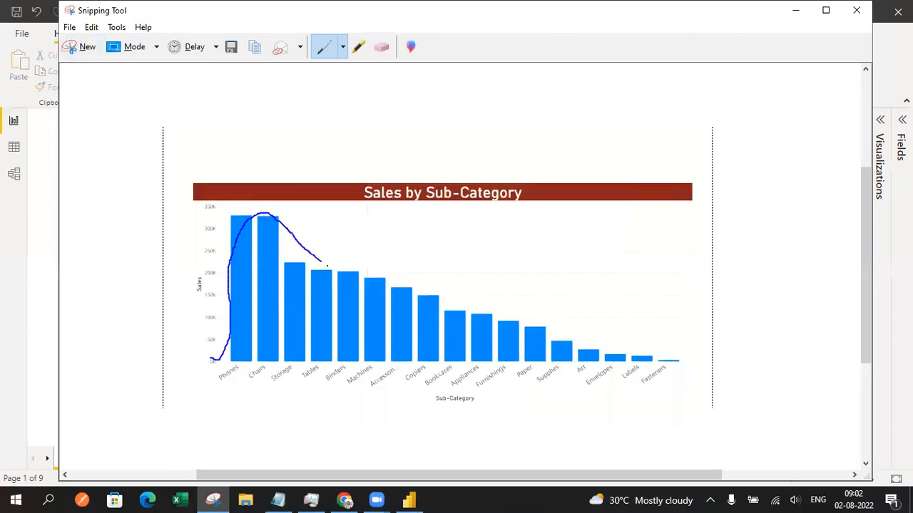
pyautogui.moveTo(466, 327); pyautogui.dragTo(653, 364)
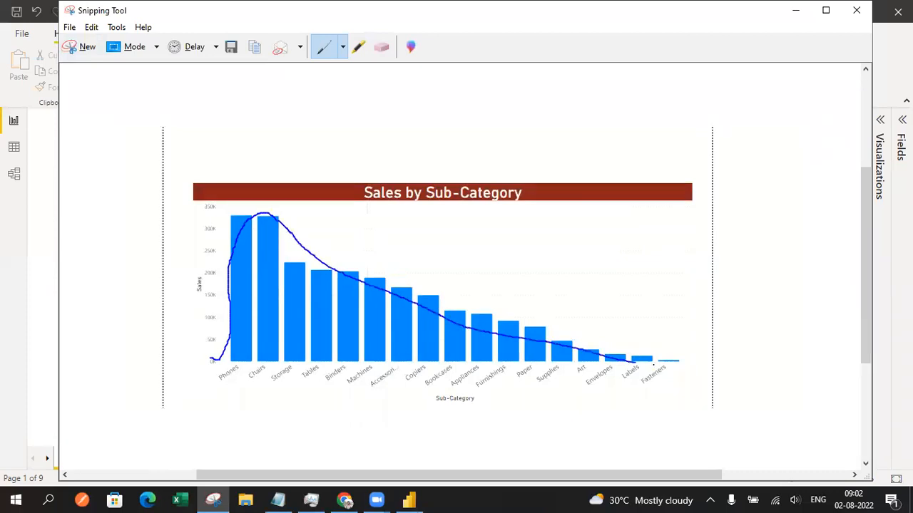
# - Erase the freehand curve from the snip and switch back to the pen
pyautogui.click(385, 47)
pyautogui.click(366, 254)
pyautogui.click(326, 53)
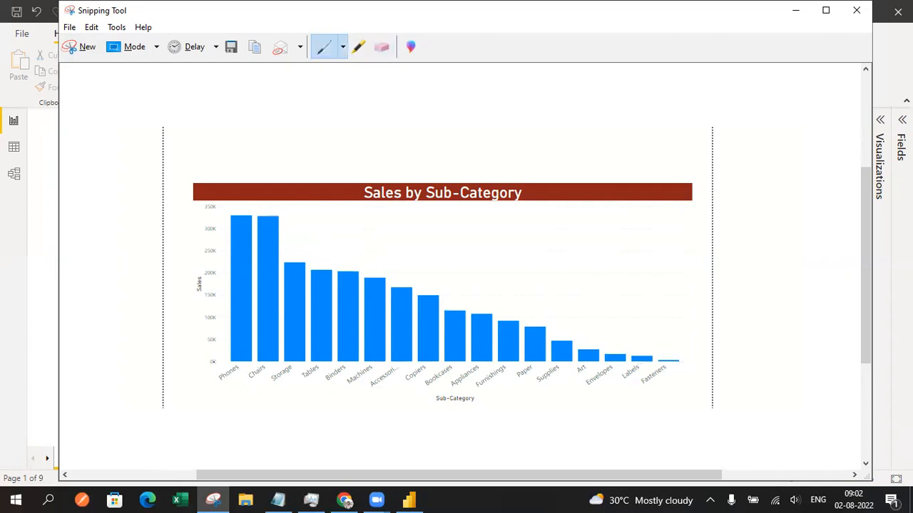